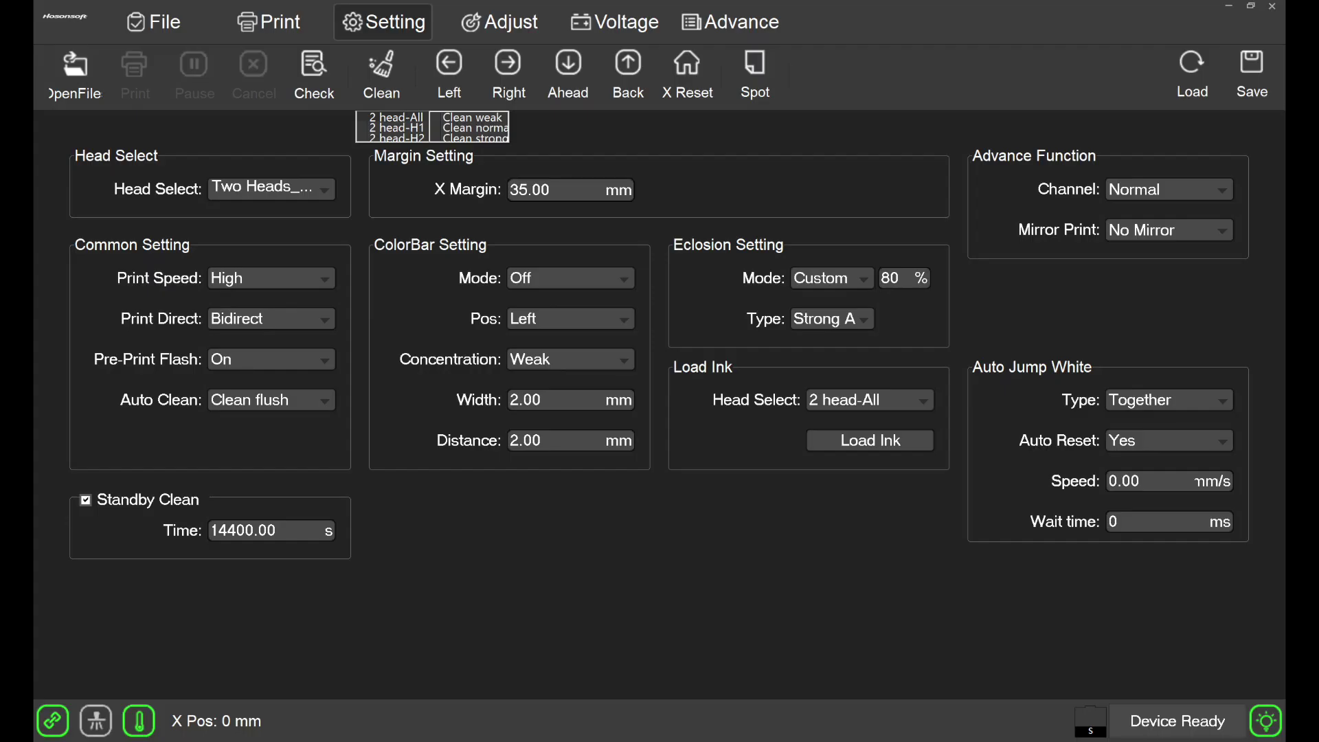
# Examine the connection status, the nozzle check function, and the cleaning options for head choice (All, H1, H2) and strength (weak, normal, strong)
pyautogui.click(53, 720)
pyautogui.click(311, 62)
pyautogui.click(384, 73)
pyautogui.click(400, 128)
pyautogui.click(394, 108)
pyautogui.click(398, 127)
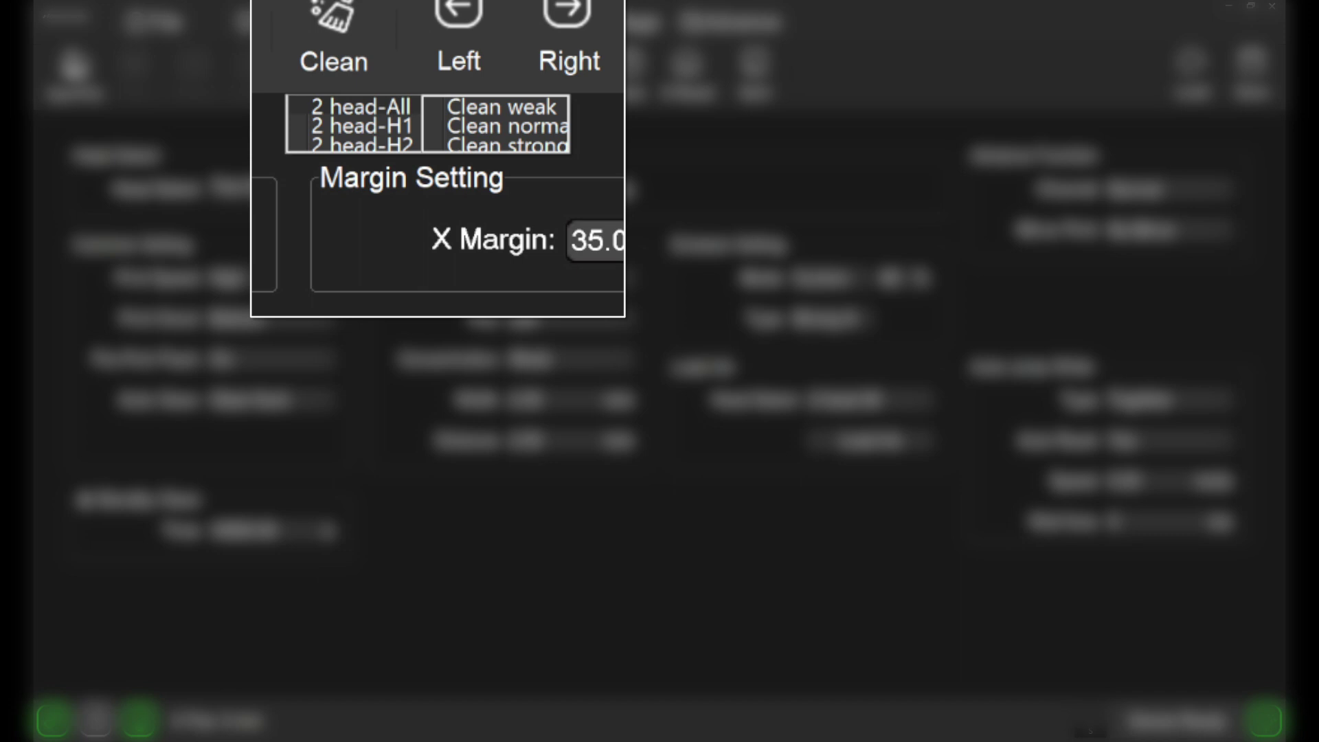
pyautogui.click(400, 143)
pyautogui.click(501, 125)
pyautogui.click(533, 109)
pyautogui.click(535, 127)
pyautogui.click(538, 146)
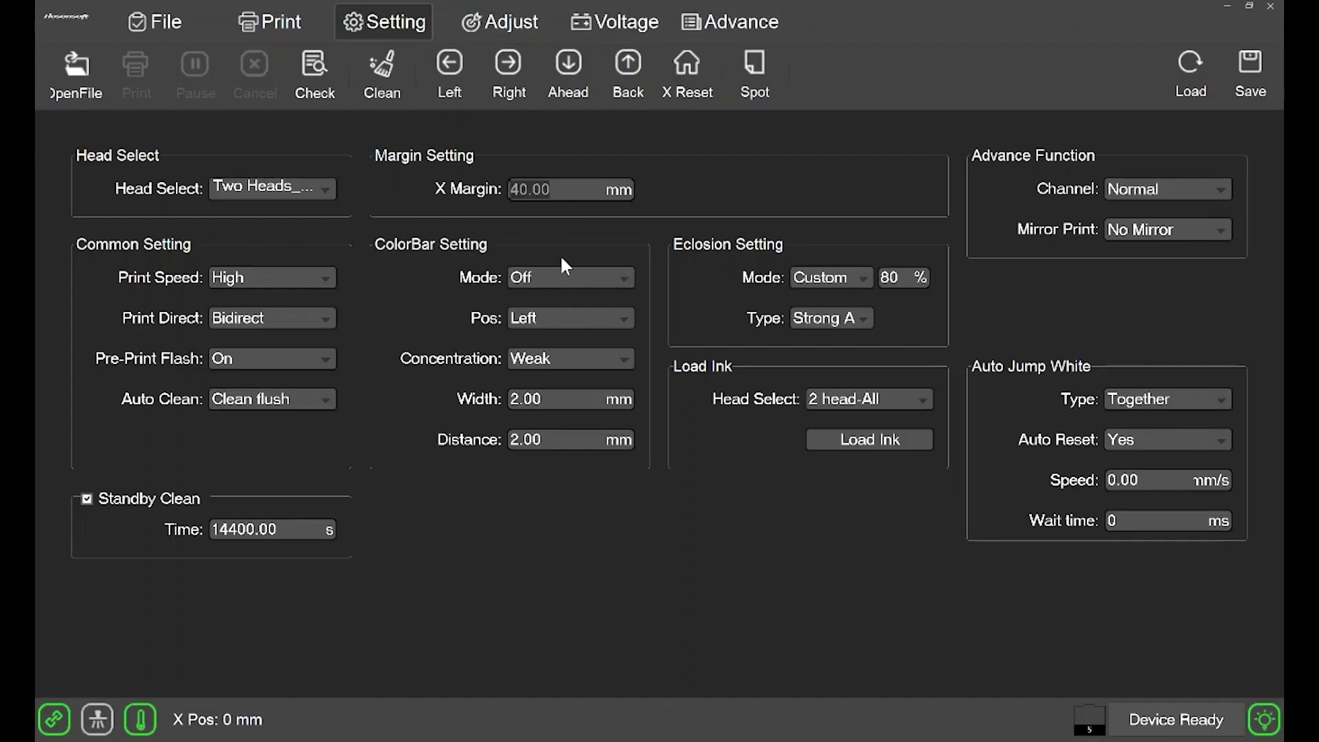
# Set the X margin to 25 mm and save the printer settings
pyautogui.write('25')
pyautogui.click(1251, 81)
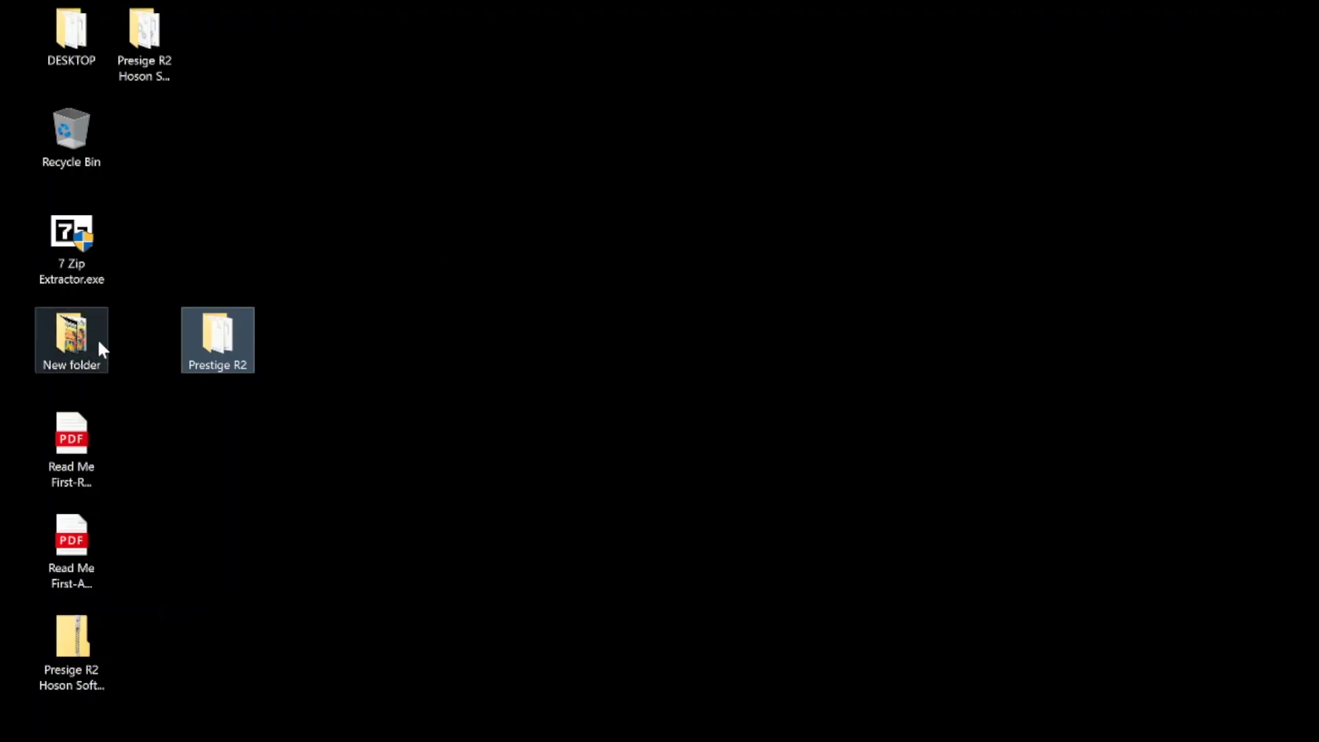
# Add A4test-2.png from New folder on the desktop to the Regular Films queue in DigiRIP Pro
pyautogui.doubleClick(91, 342)
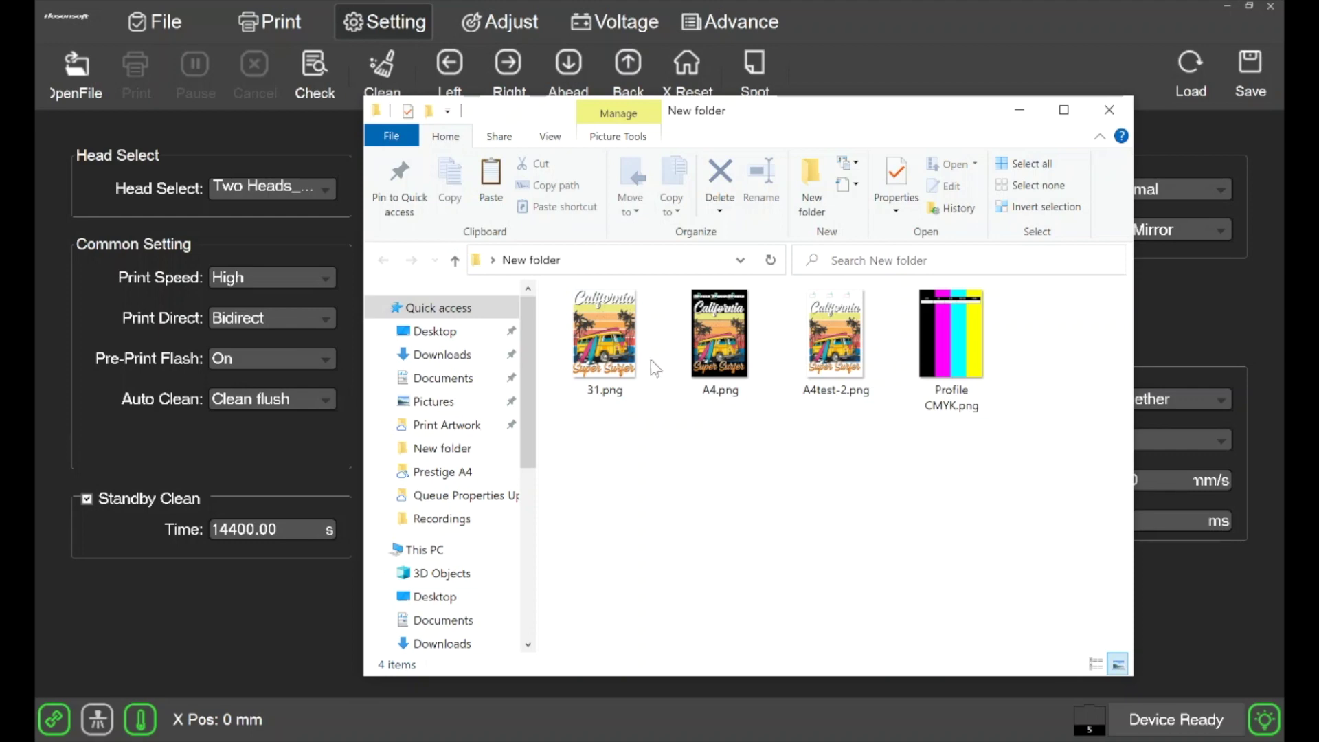
pyautogui.click(814, 347)
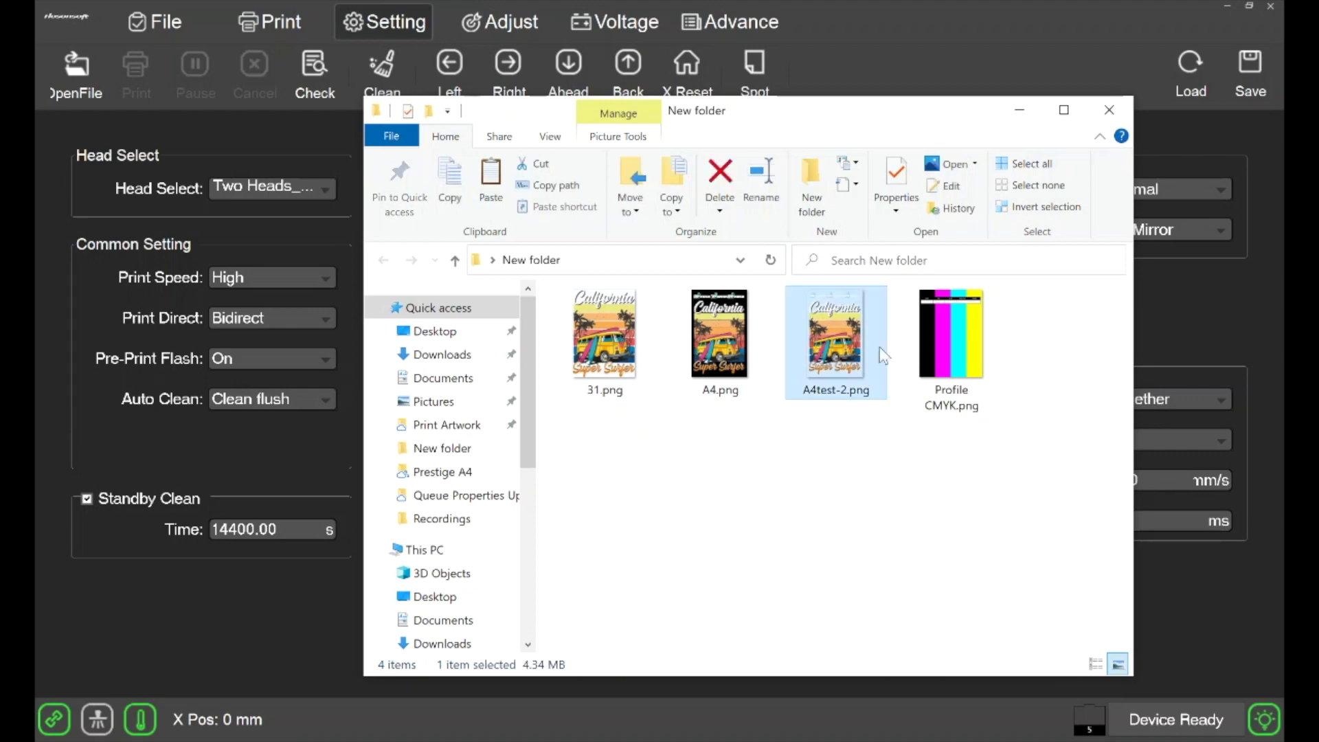
pyautogui.moveTo(880, 348); pyautogui.dragTo(368, 315)
pyautogui.hotkey('alt', 'Tab')
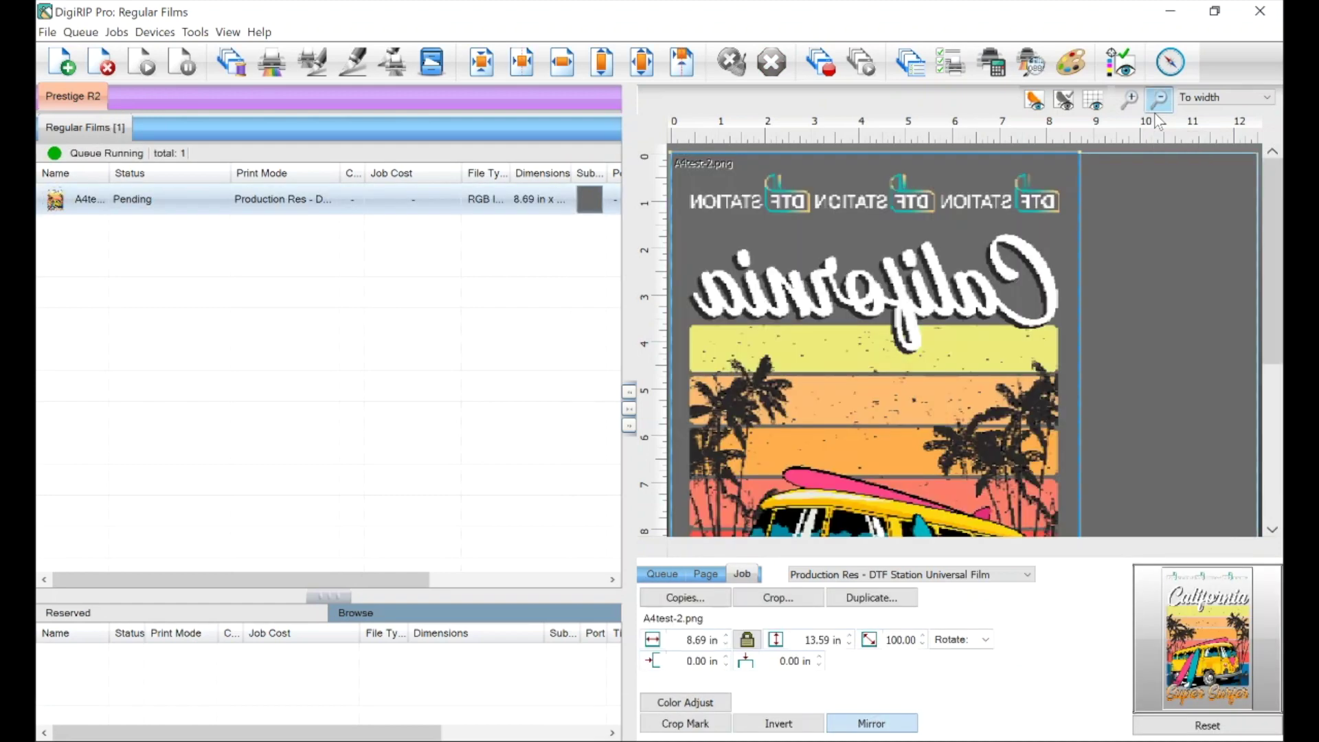
# Set the height of A4test-2.png to 12 in and rotate it sideways so its long side spans the film width
pyautogui.click(1157, 115)
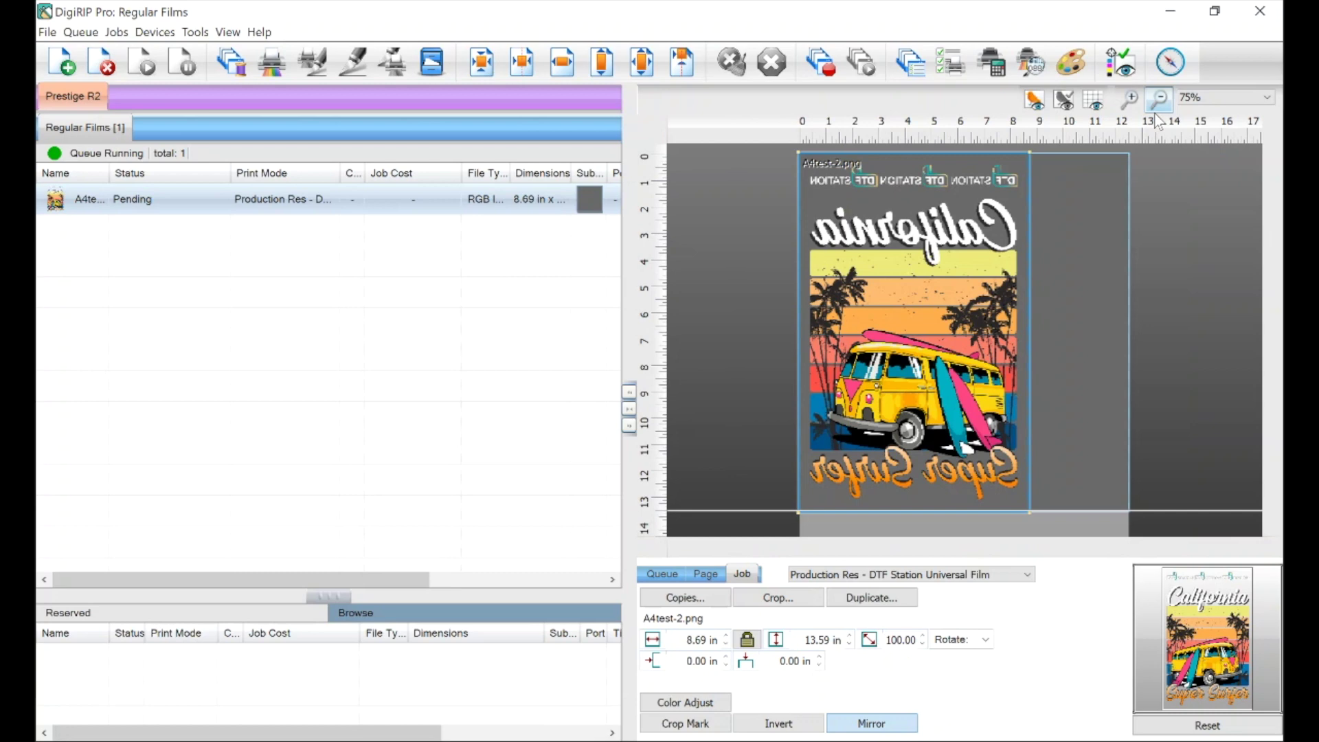
pyautogui.click(895, 352)
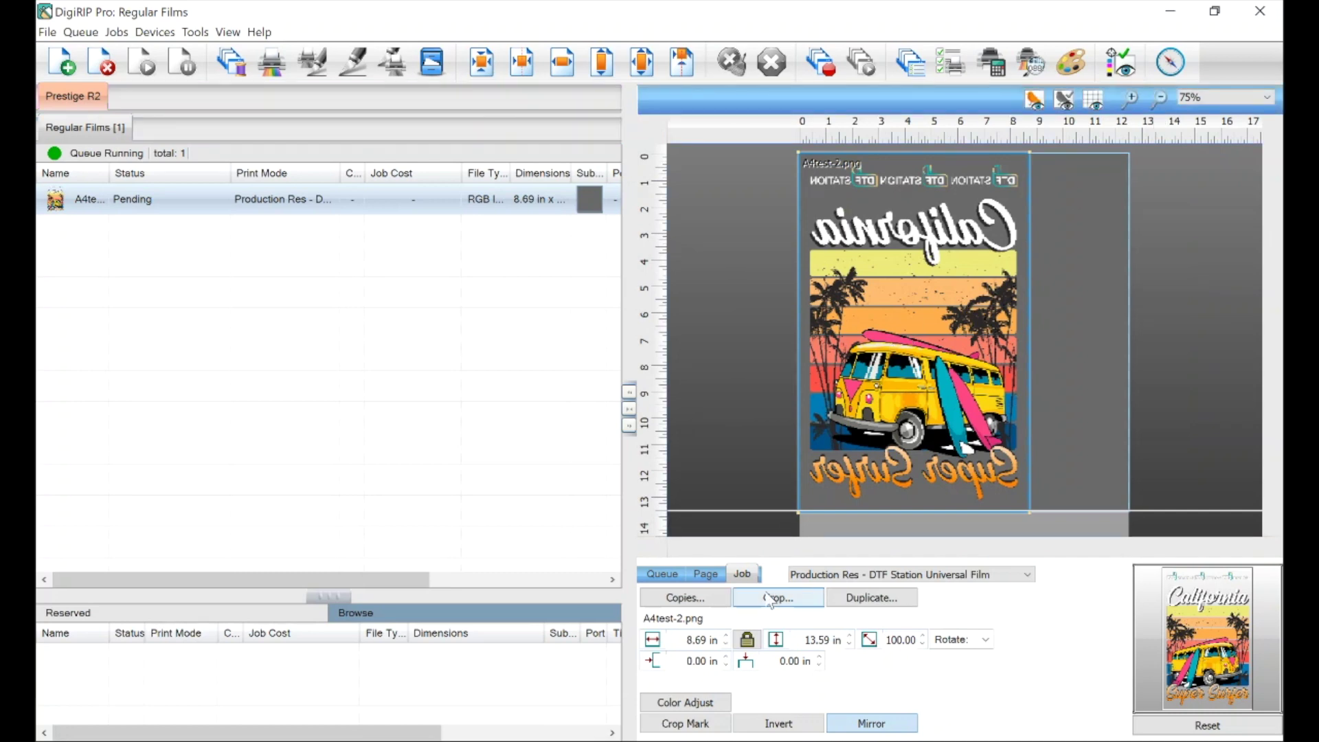
pyautogui.doubleClick(825, 639)
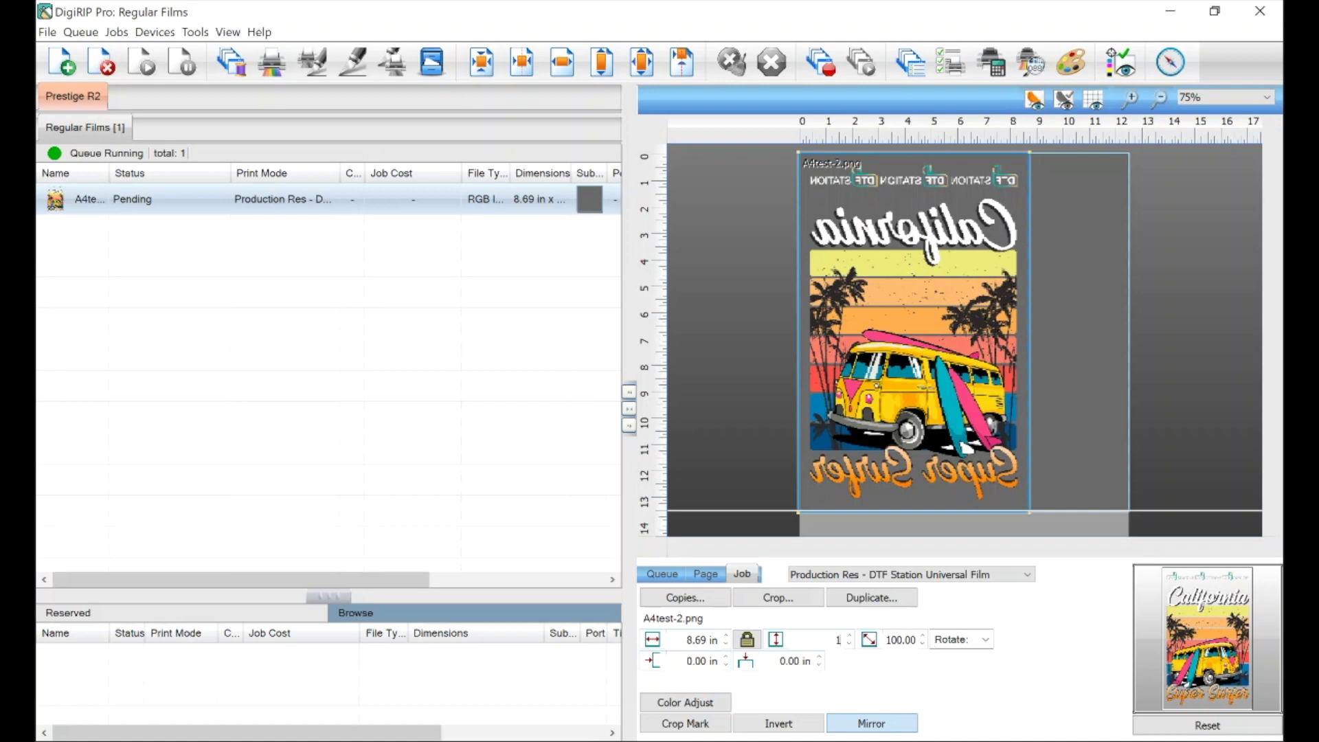
pyautogui.click(937, 644)
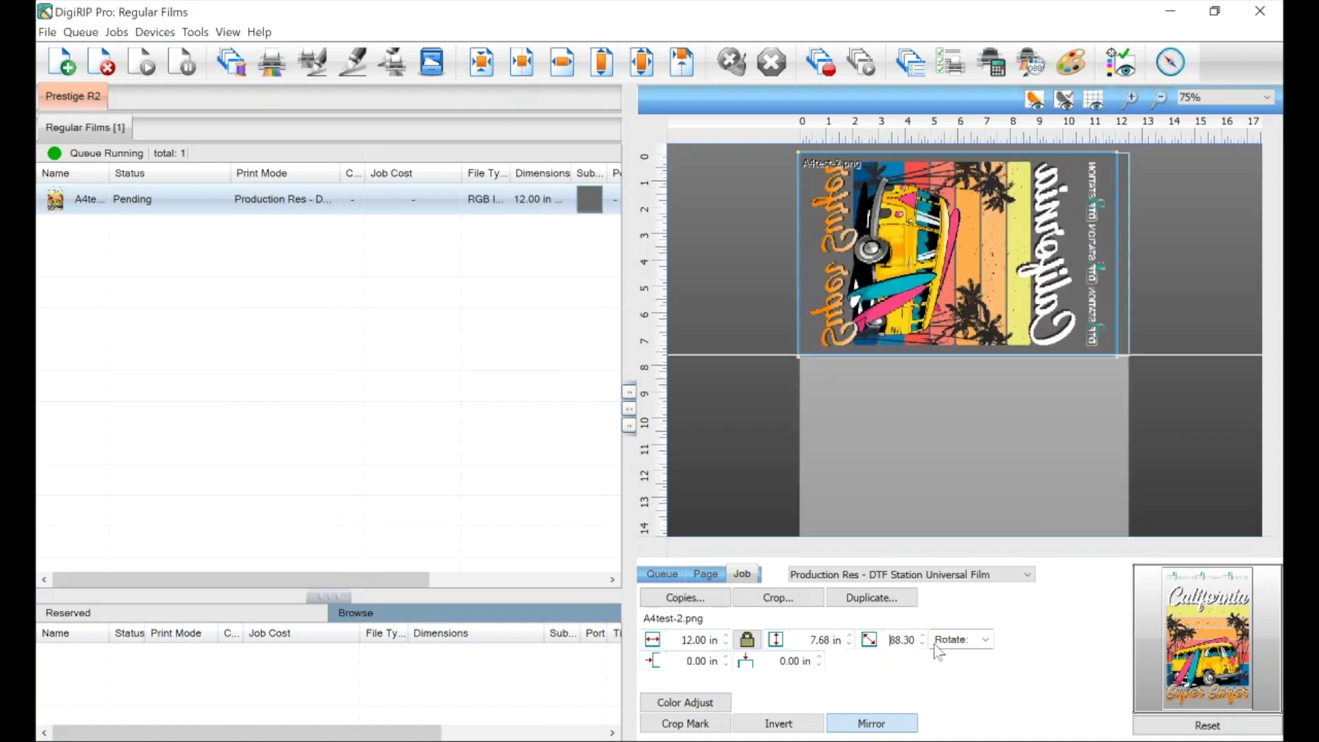
# Turn on copies for A4test-2.png and set four copies stacked down the film
pyautogui.click(684, 597)
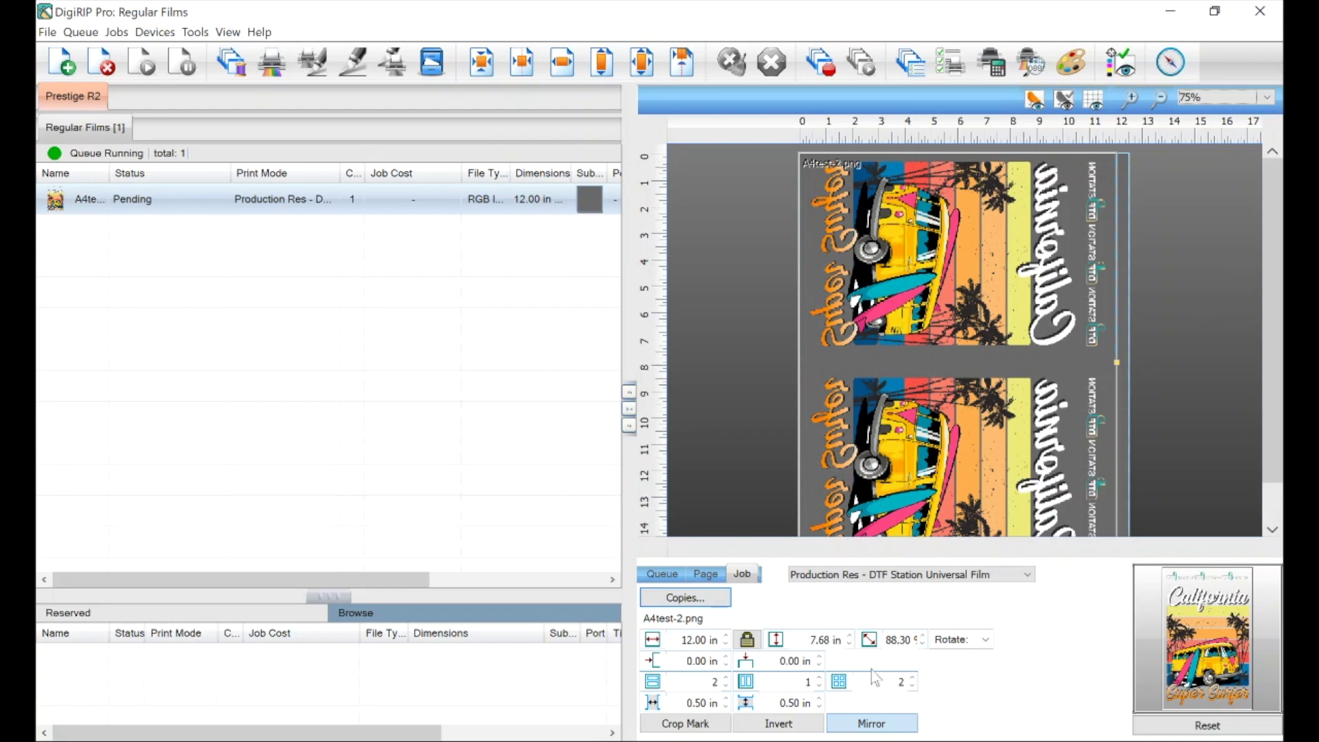
pyautogui.click(1160, 100)
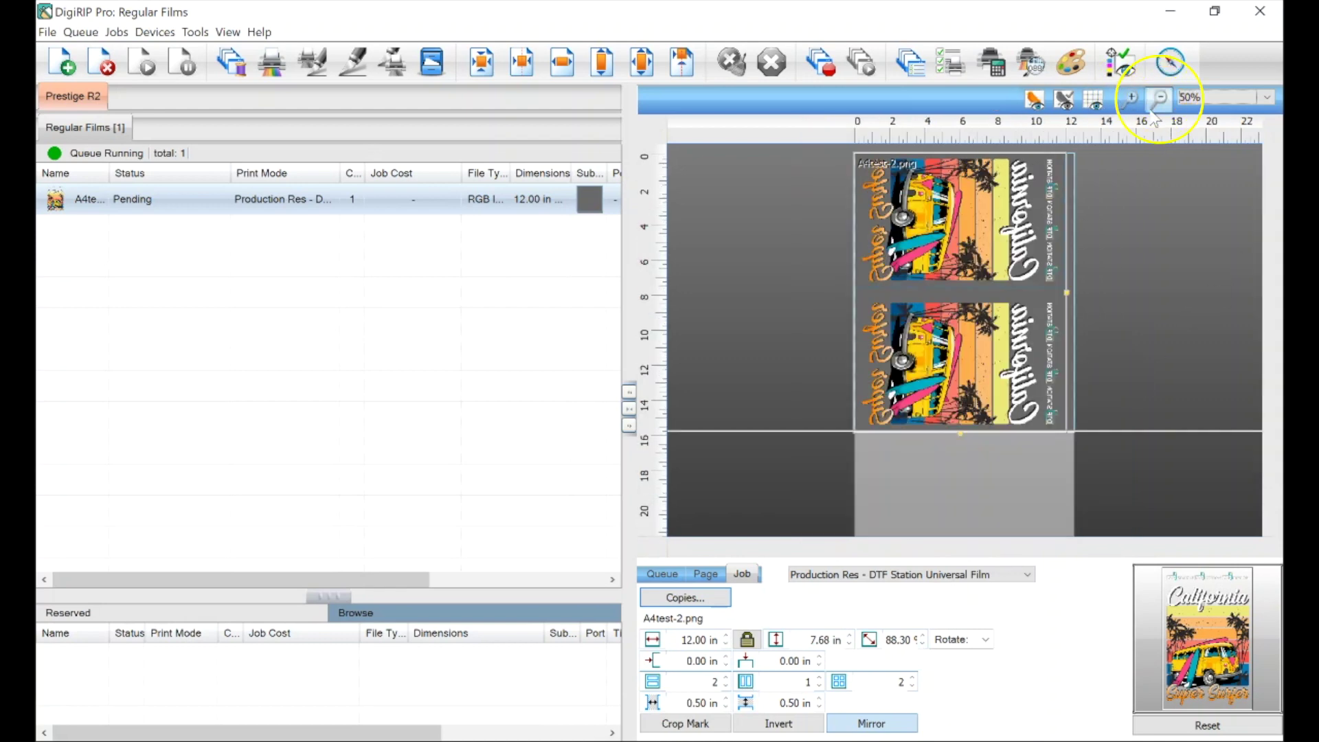
pyautogui.click(1159, 100)
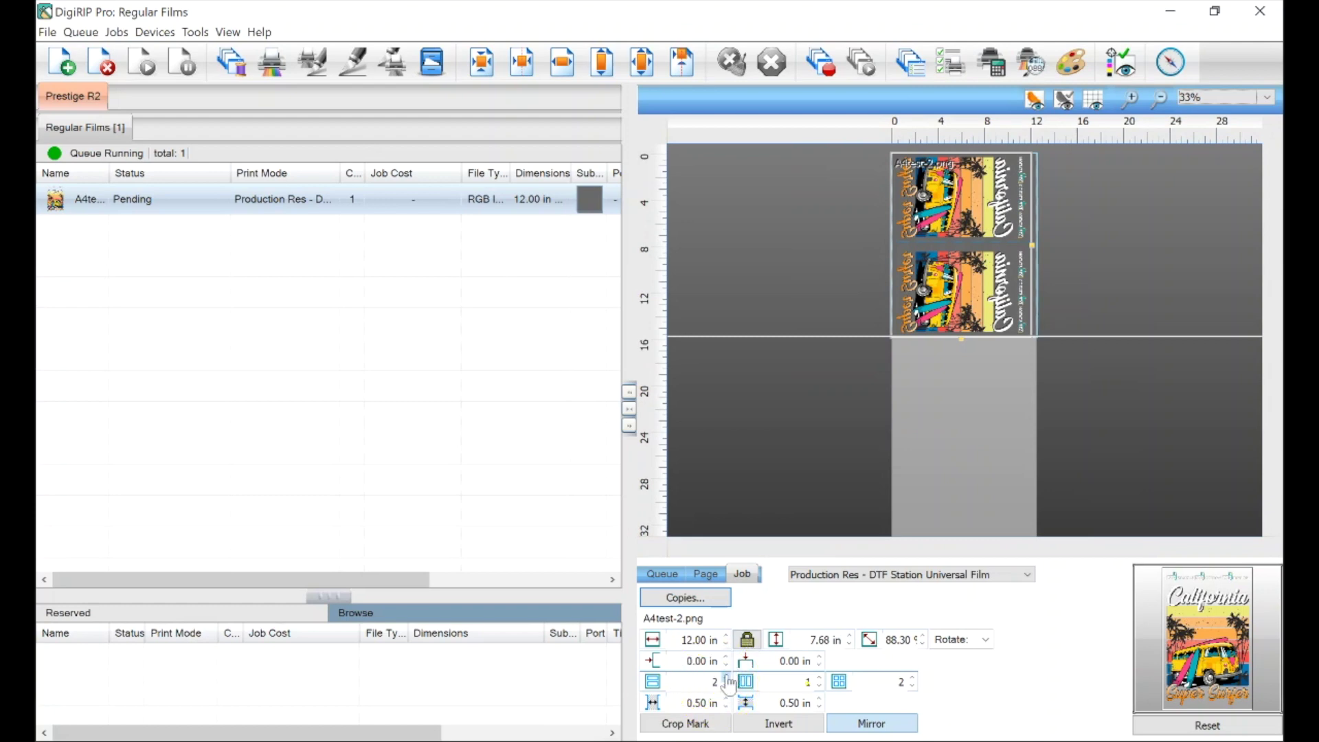
pyautogui.click(726, 677)
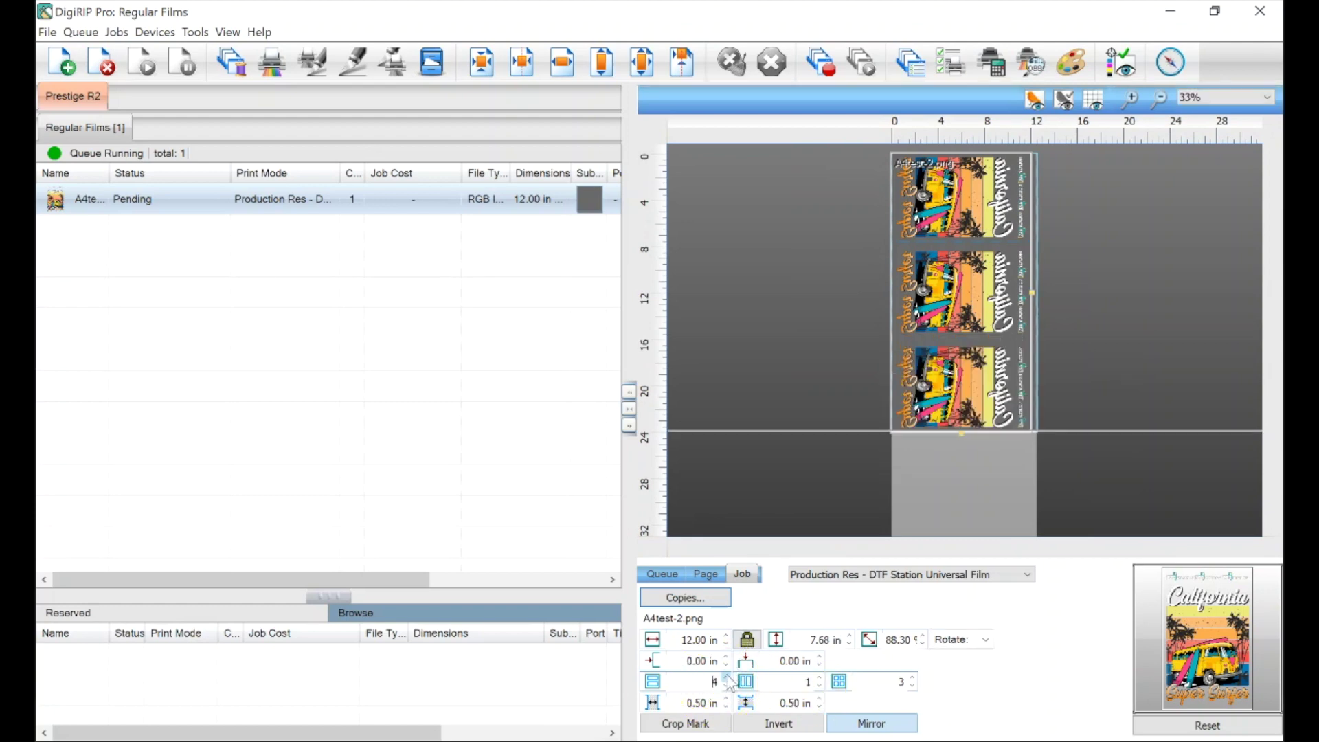
# Set the total number of copies to 10 and check the resulting layout on the film
pyautogui.click(884, 685)
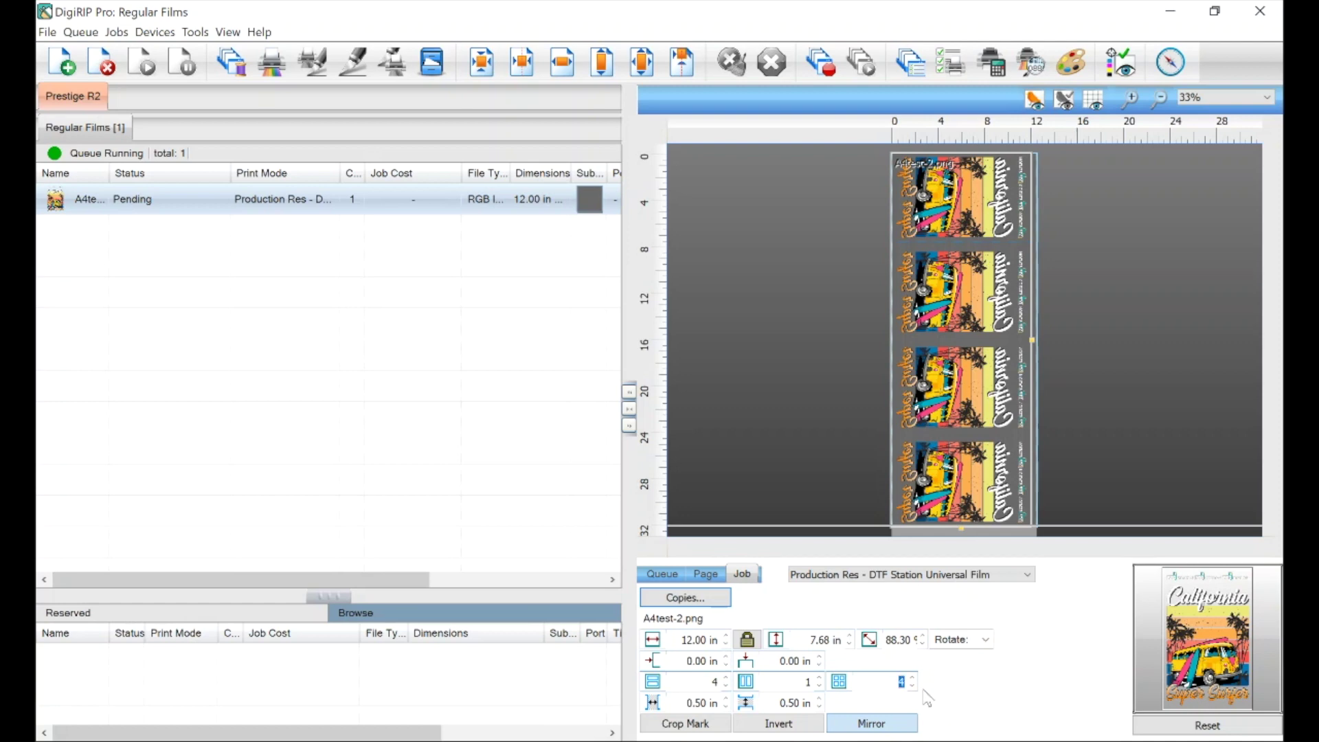
pyautogui.write('10')
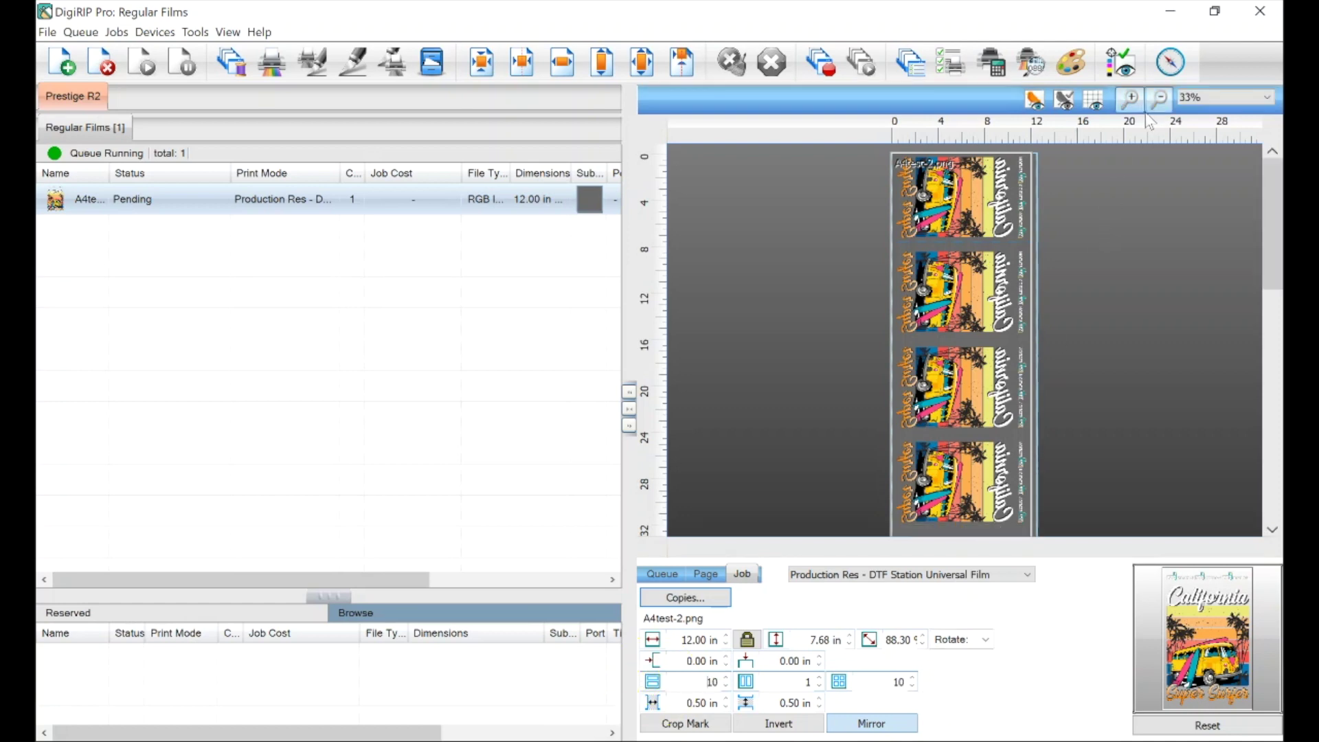
pyautogui.click(1159, 100)
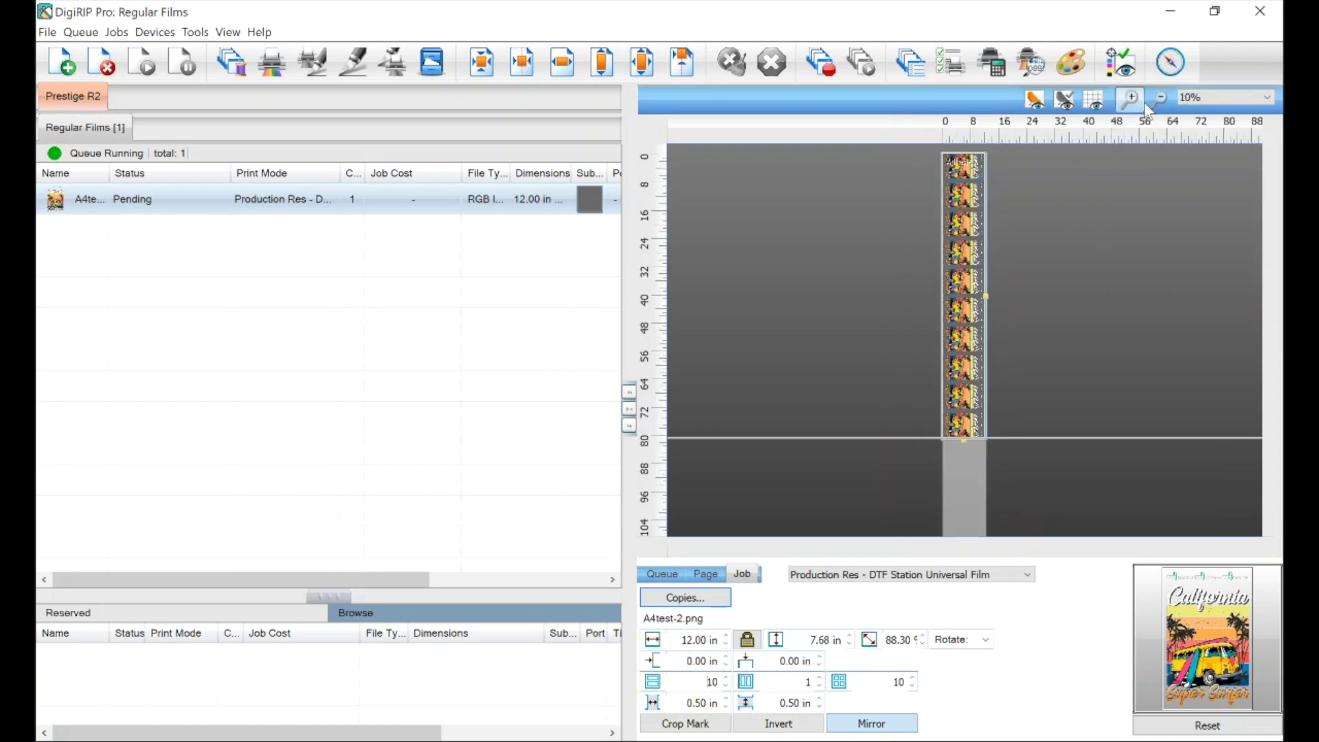
pyautogui.click(1142, 103)
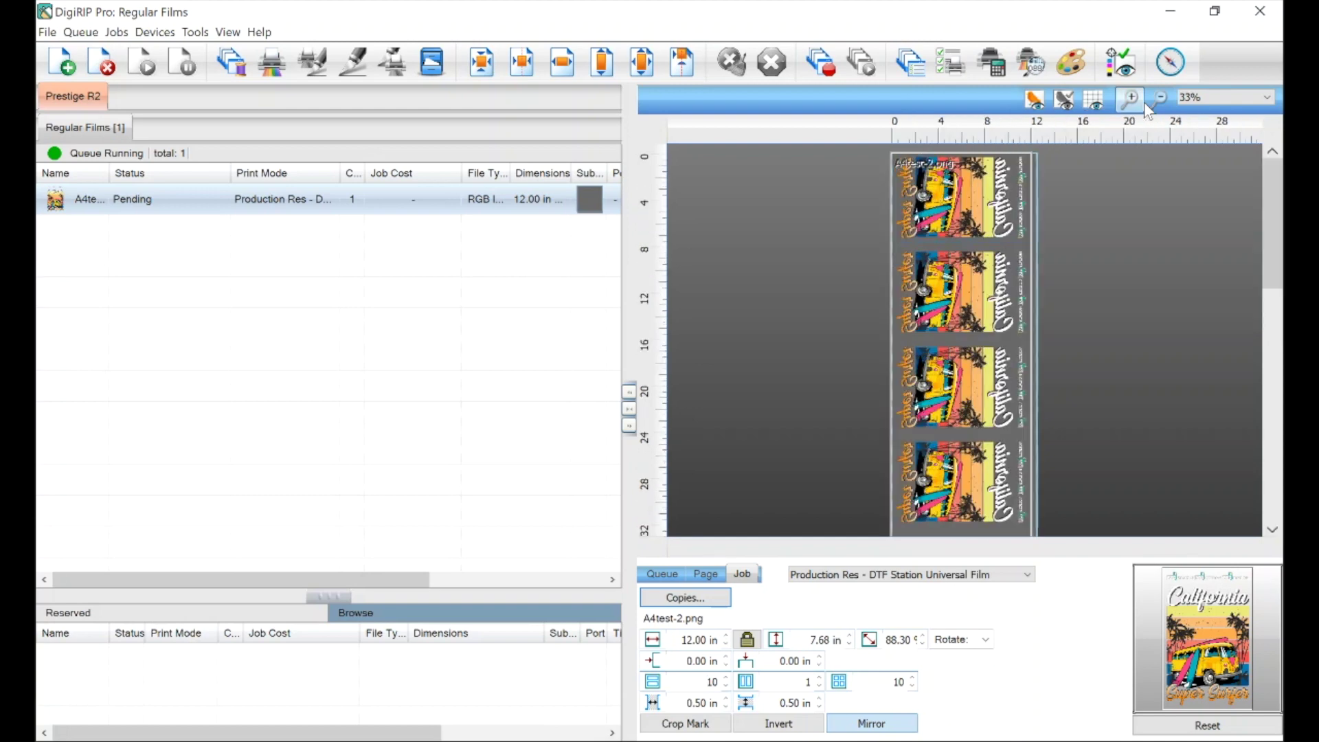
# Set the job back to a single copy and scale the image to 90%
pyautogui.doubleClick(692, 677)
pyautogui.write('1')
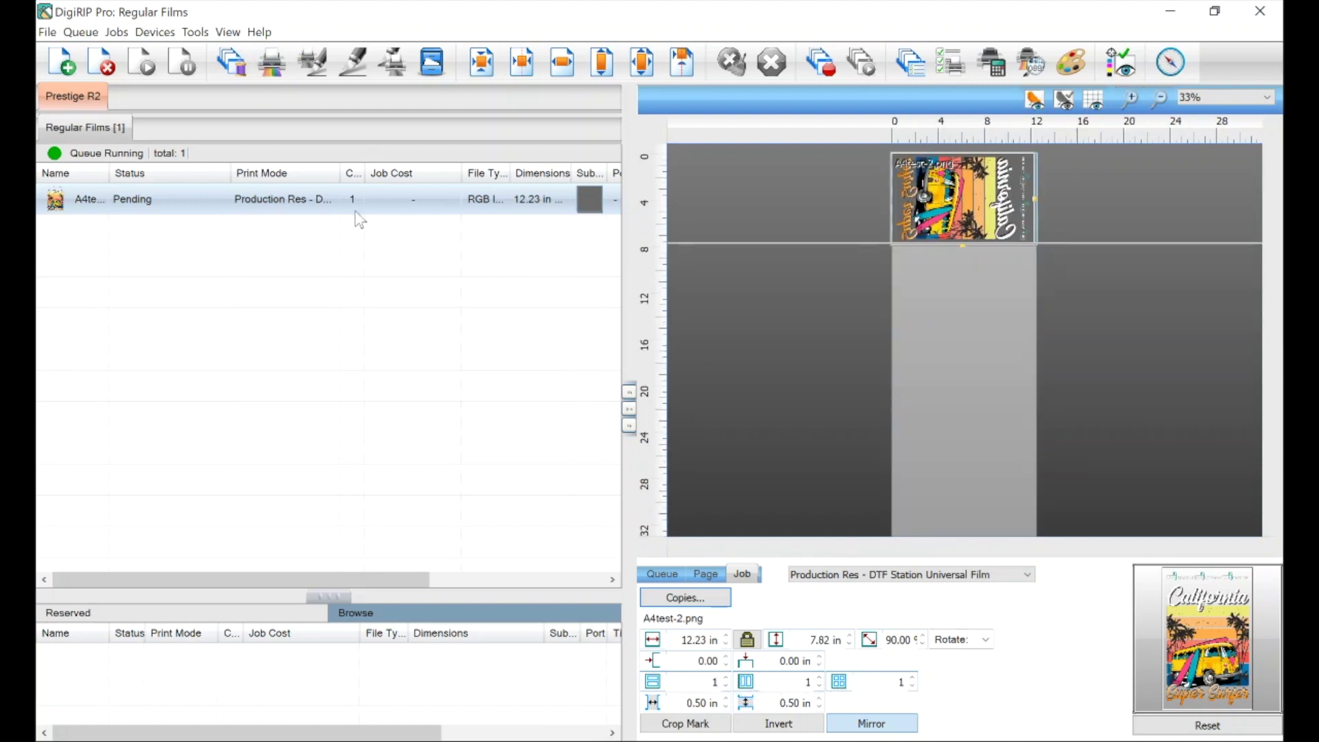
# Select the A4test-2.png job in the queue and send it to print
pyautogui.click(340, 210)
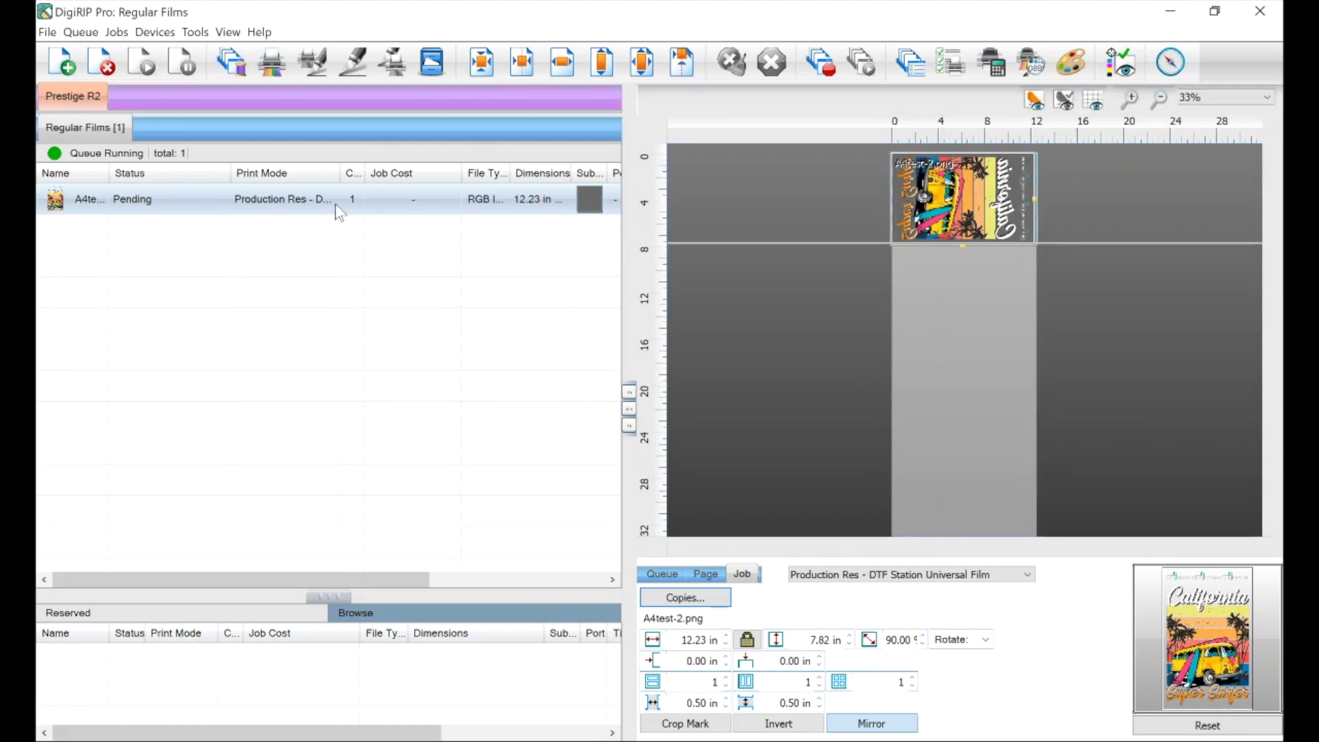
pyautogui.click(278, 77)
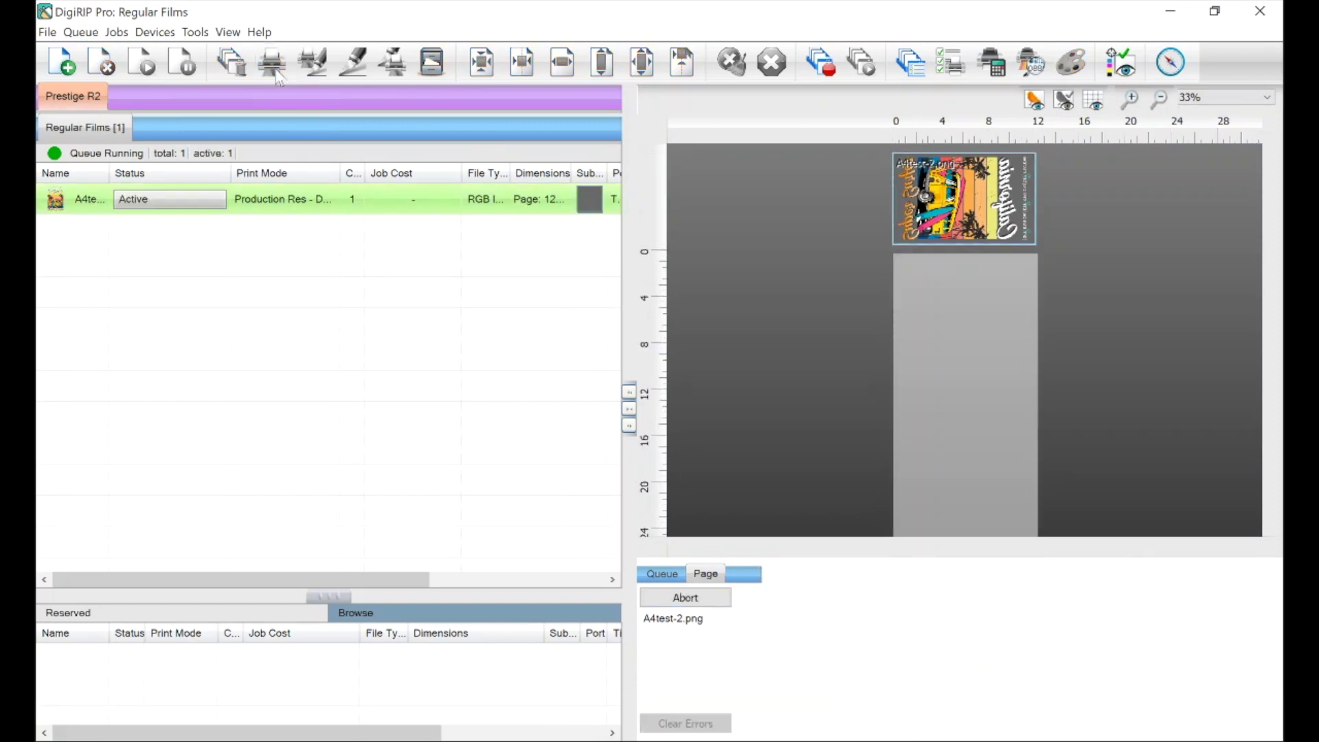